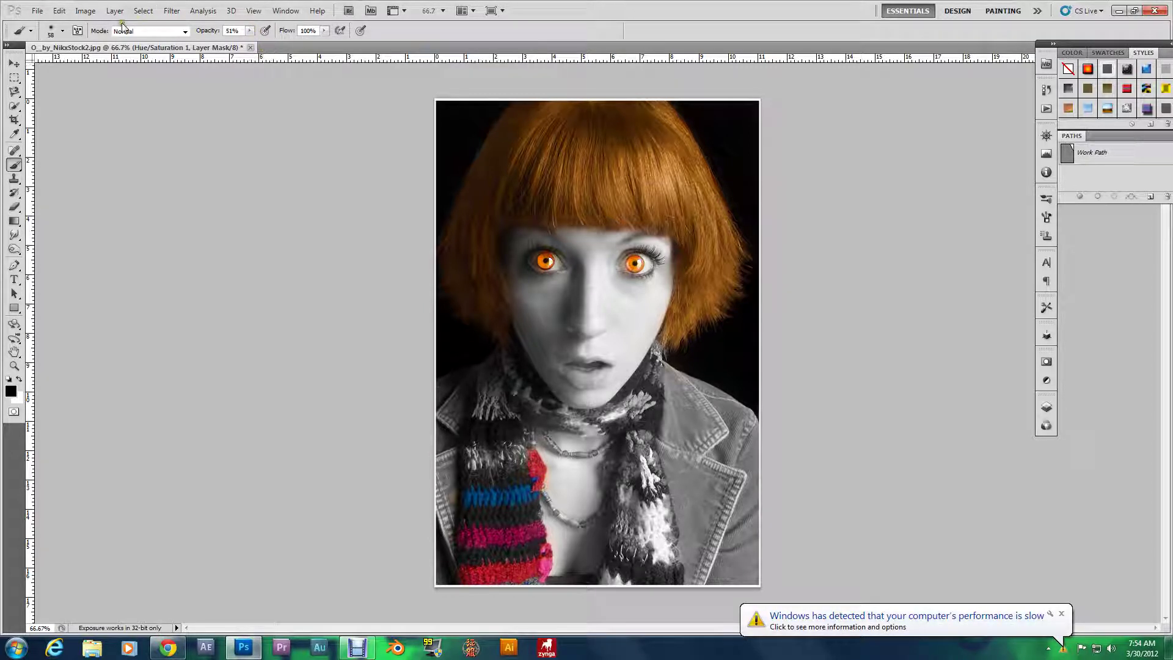
Open the original colour portrait O__by_NikxStock from the textures folder
{"action": "left_click", "coordinate": [38, 11]}
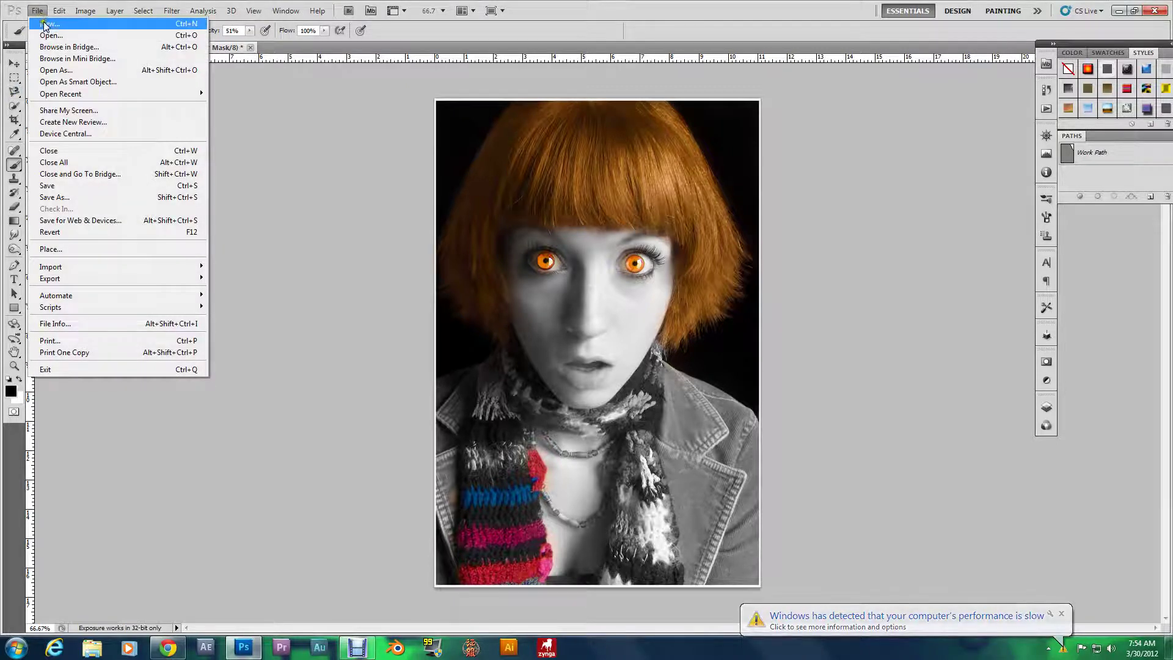
{"action": "left_click", "coordinate": [50, 35]}
{"action": "left_click_drag", "start_coordinate": [750, 172], "coordinate": [761, 273]}
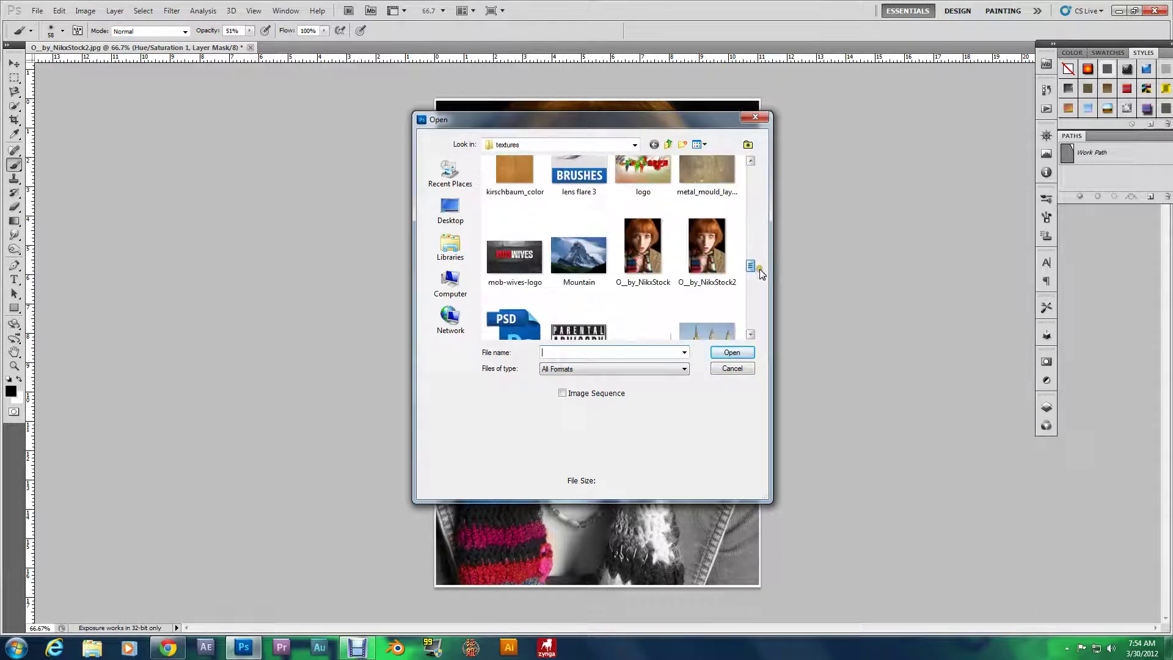
{"action": "double_click", "coordinate": [656, 235]}
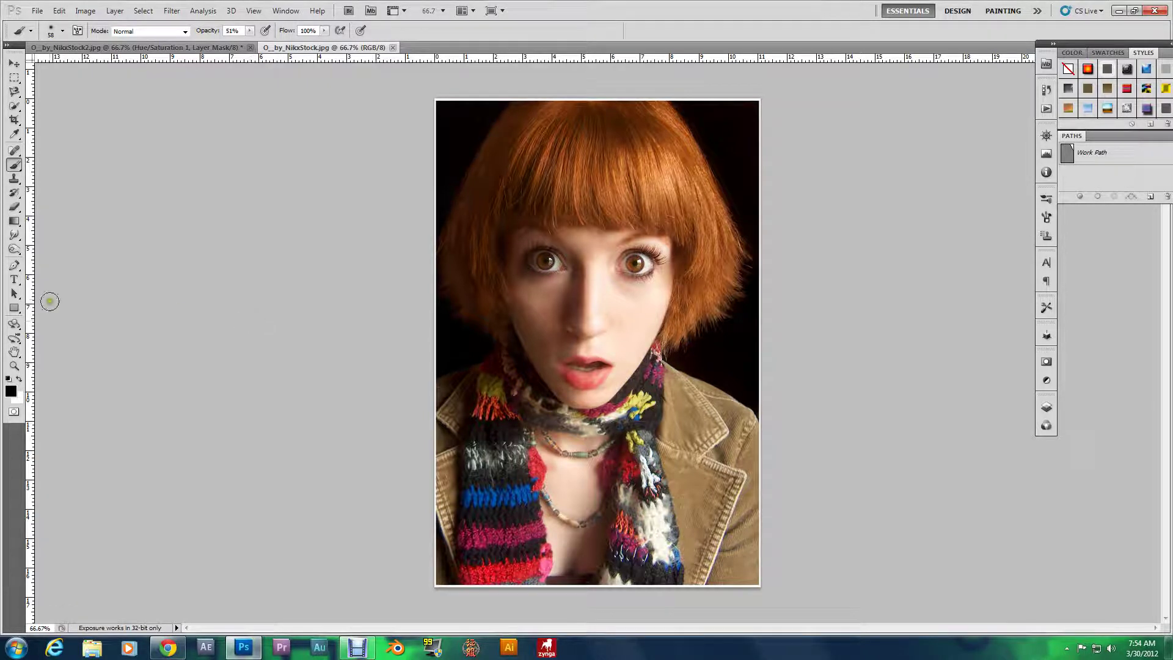
Select both irises with the Quick Selection tool and invert the selection
{"action": "left_click", "coordinate": [12, 108]}
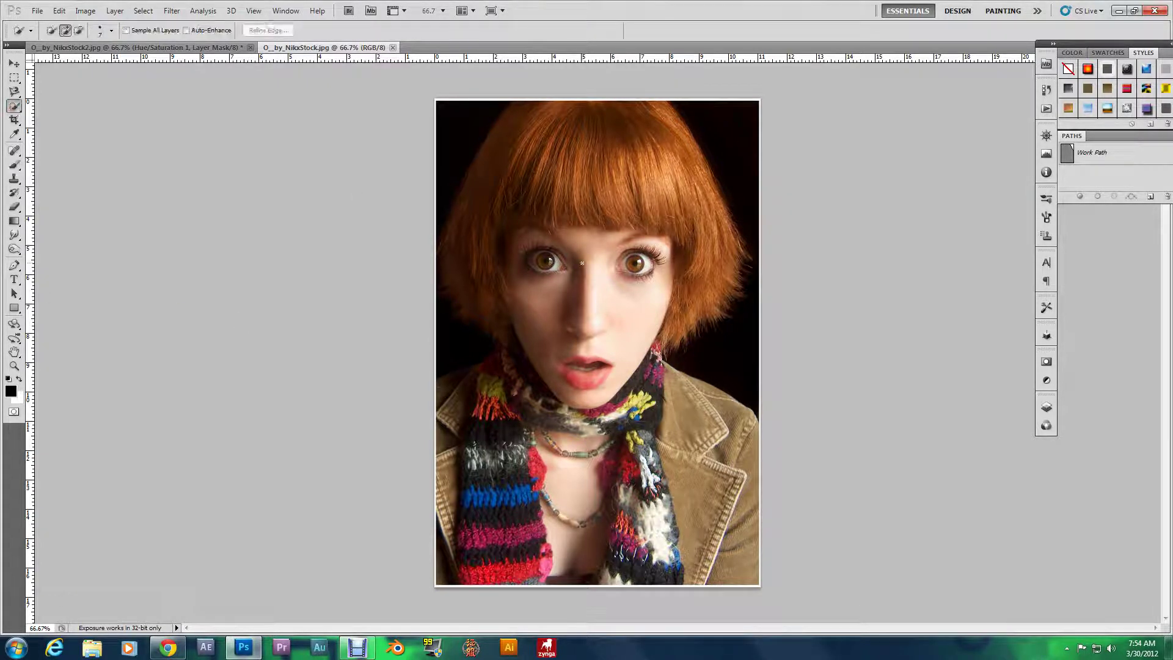
{"action": "left_click", "coordinate": [546, 262]}
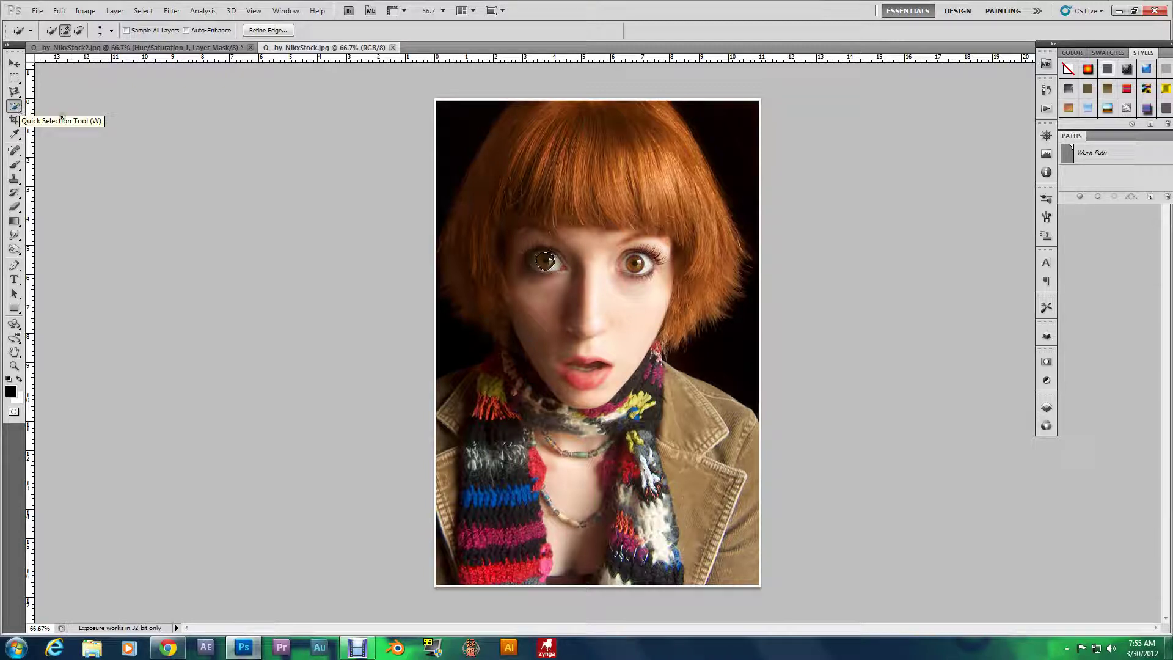
{"action": "left_click", "coordinate": [633, 263]}
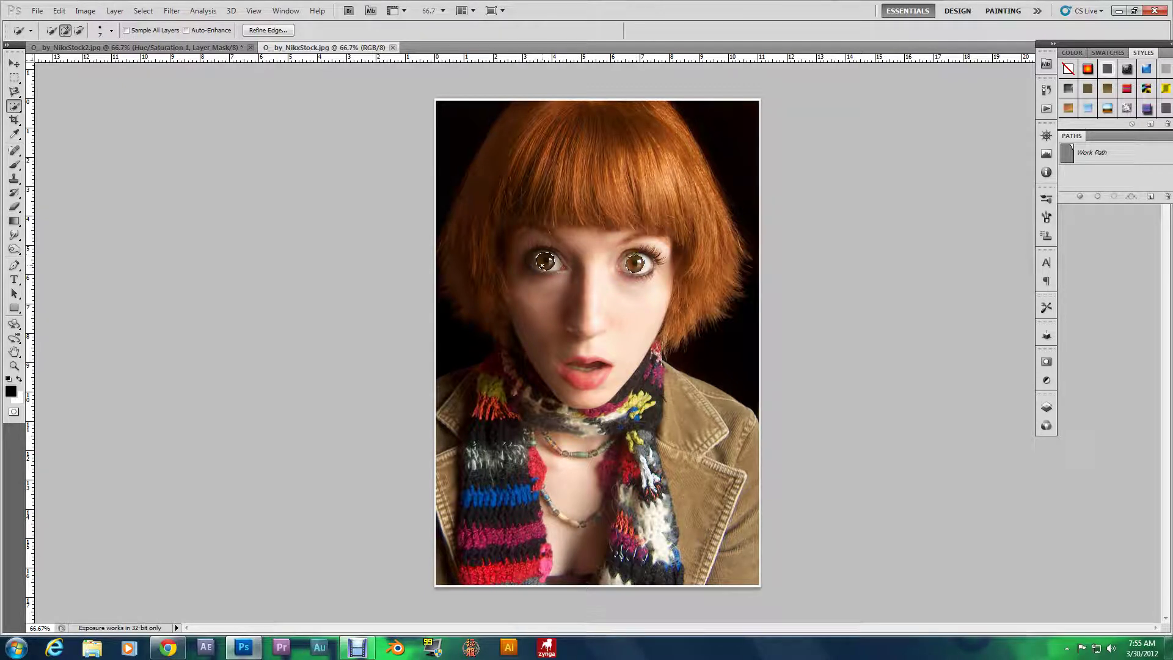
{"action": "right_click", "coordinate": [635, 262]}
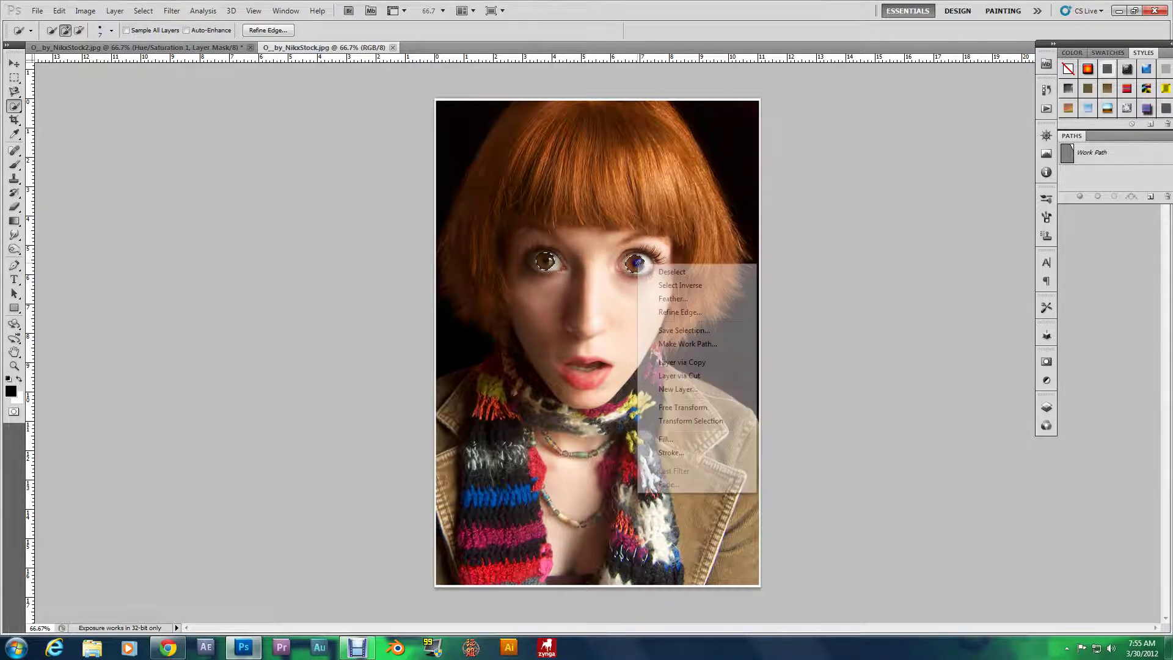
{"action": "left_click", "coordinate": [665, 285]}
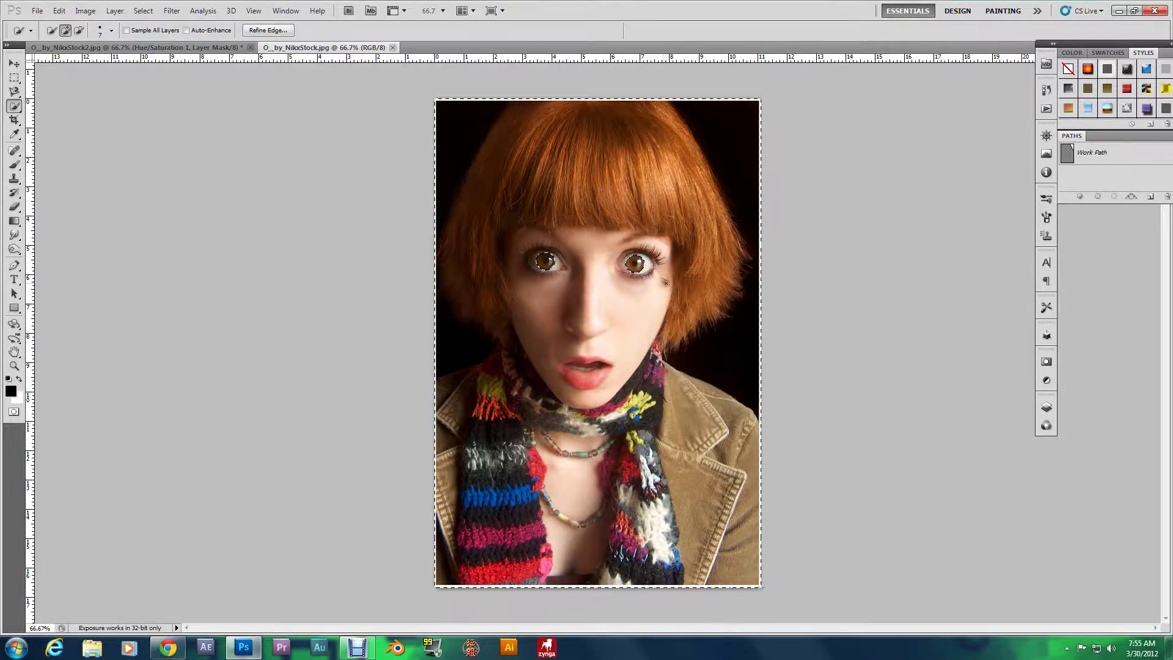
Add a Hue/Saturation adjustment layer from the inverted selection and set its saturation to -100
{"action": "left_click", "coordinate": [1052, 406]}
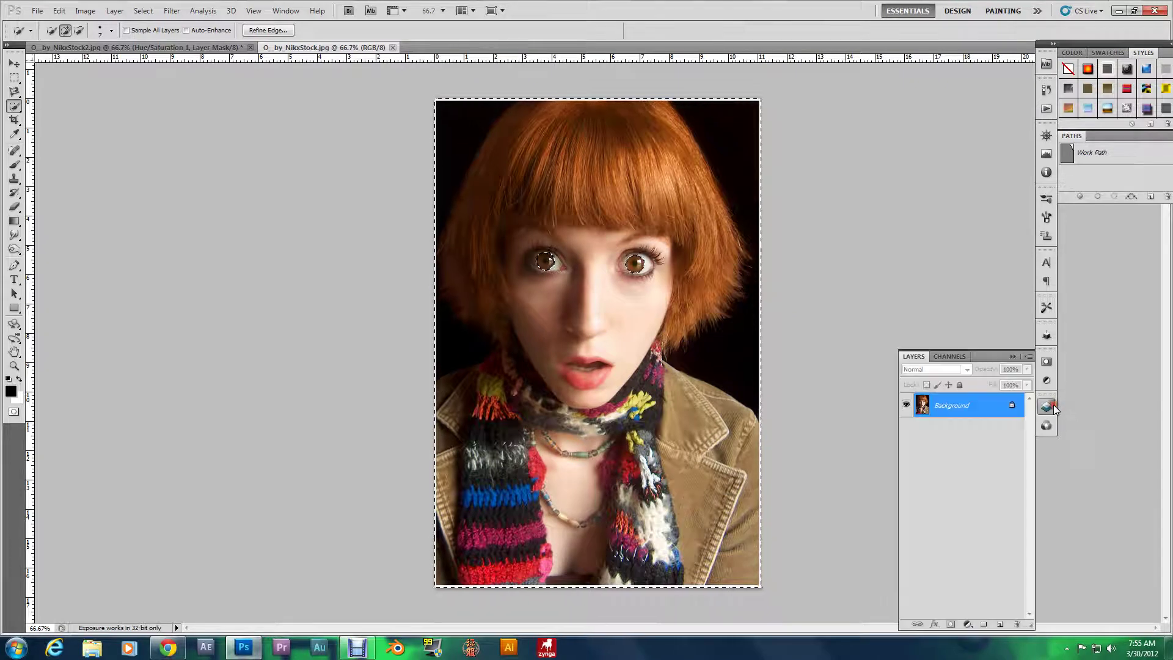
{"action": "left_click", "coordinate": [966, 625]}
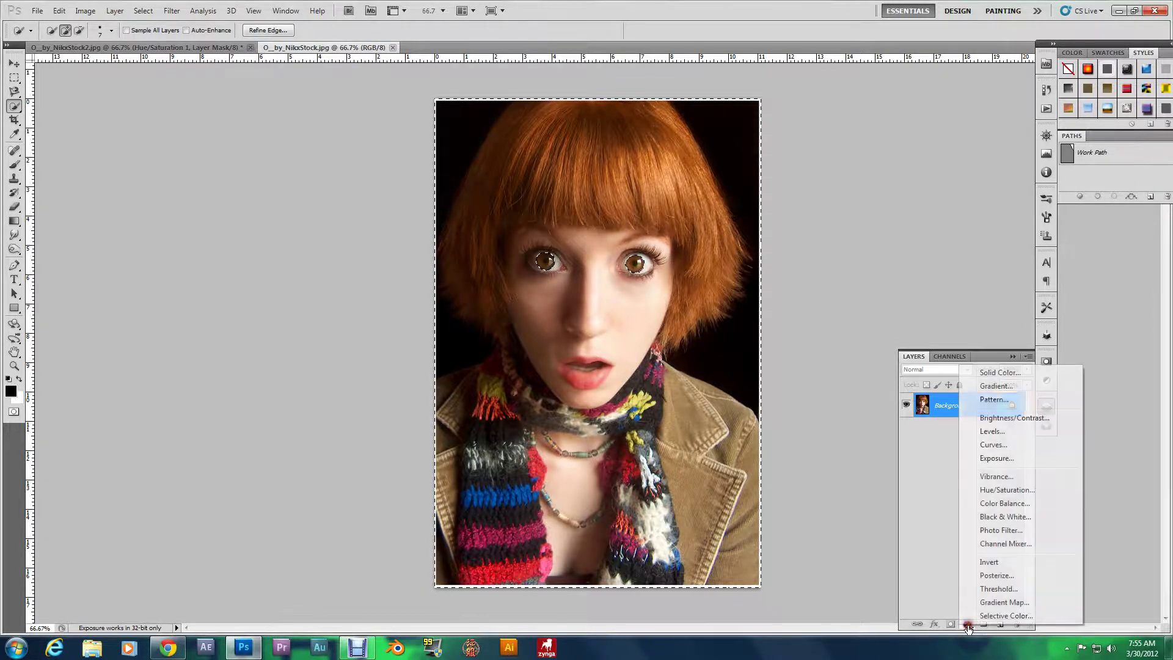
{"action": "left_click", "coordinate": [993, 490]}
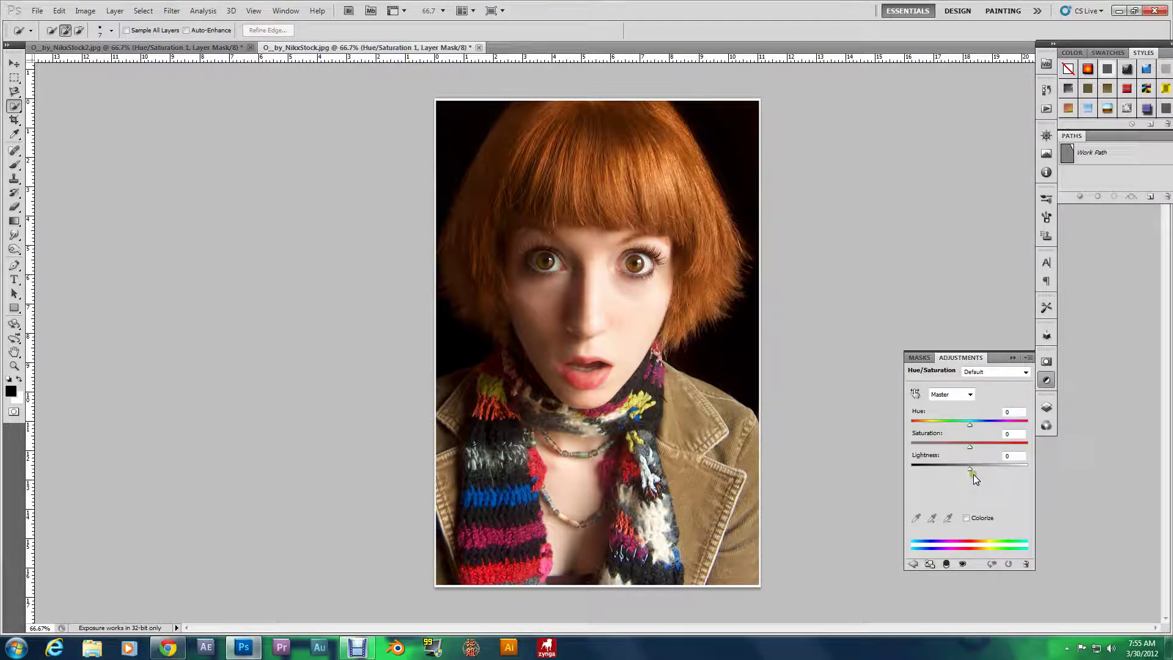
{"action": "left_click_drag", "start_coordinate": [970, 446], "coordinate": [900, 460]}
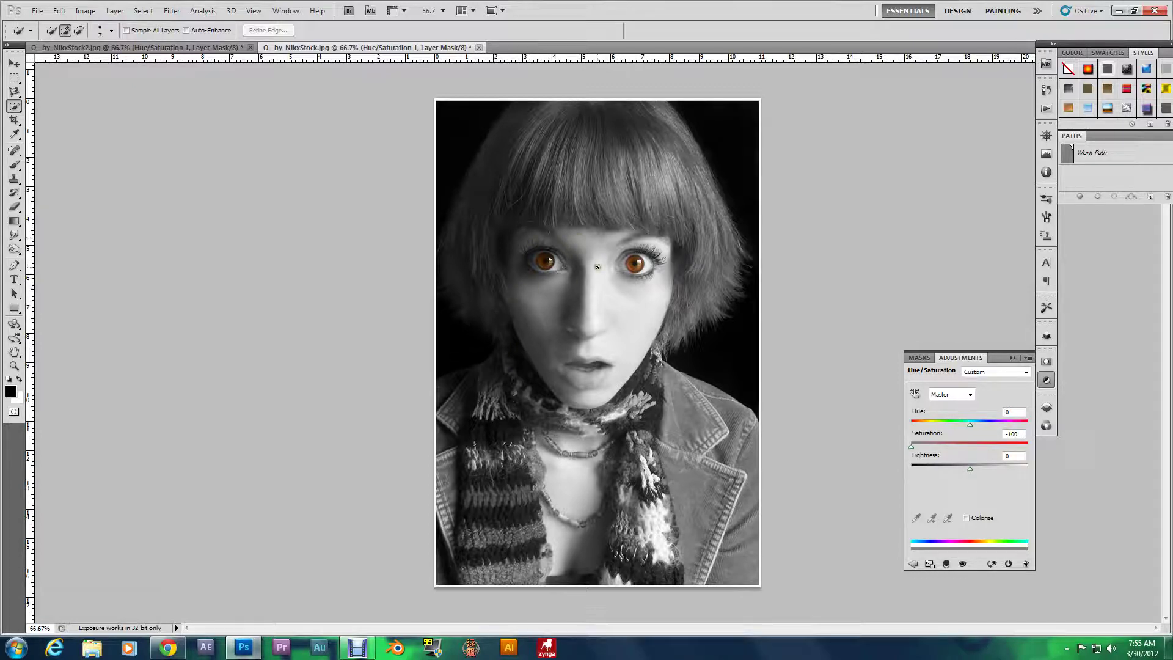
Undo the saturation change and delete the Hue/Saturation adjustment layer
{"action": "left_click", "coordinate": [60, 11]}
{"action": "left_click", "coordinate": [69, 49]}
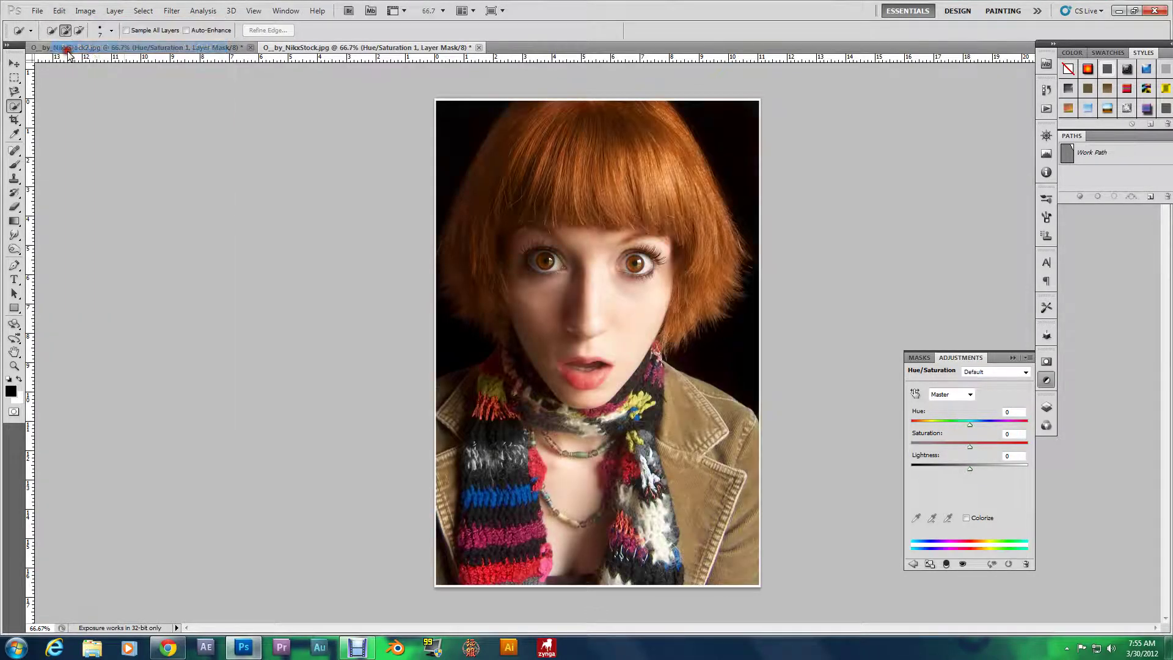
{"action": "left_click", "coordinate": [1015, 358]}
{"action": "left_click", "coordinate": [1042, 406]}
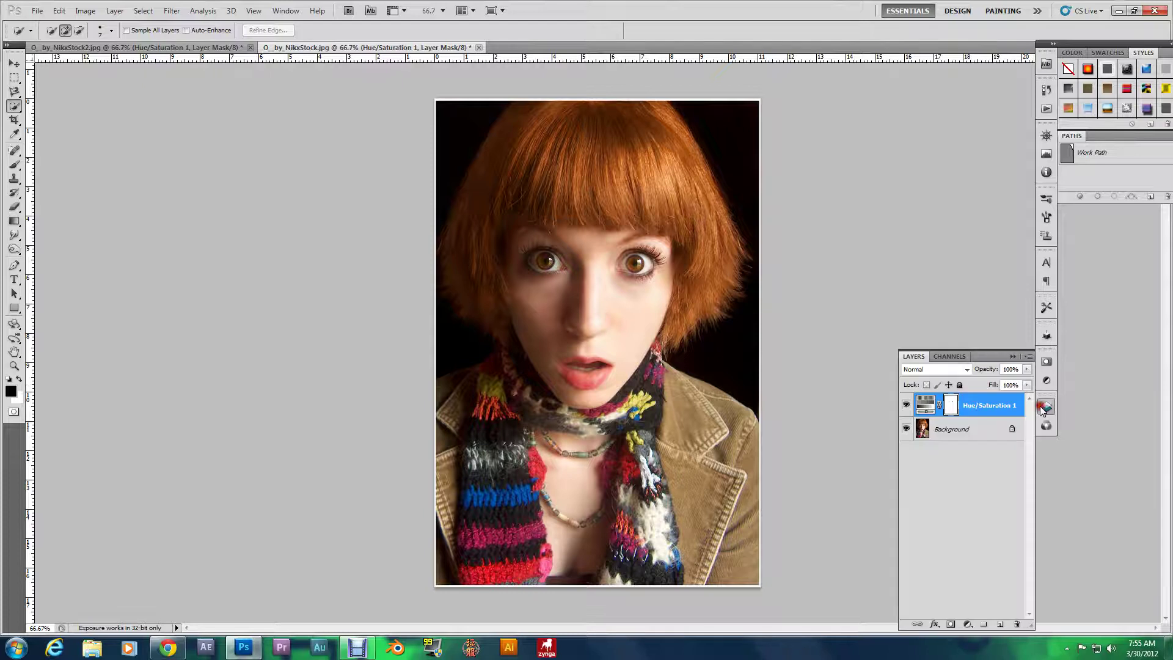
{"action": "right_click", "coordinate": [990, 404]}
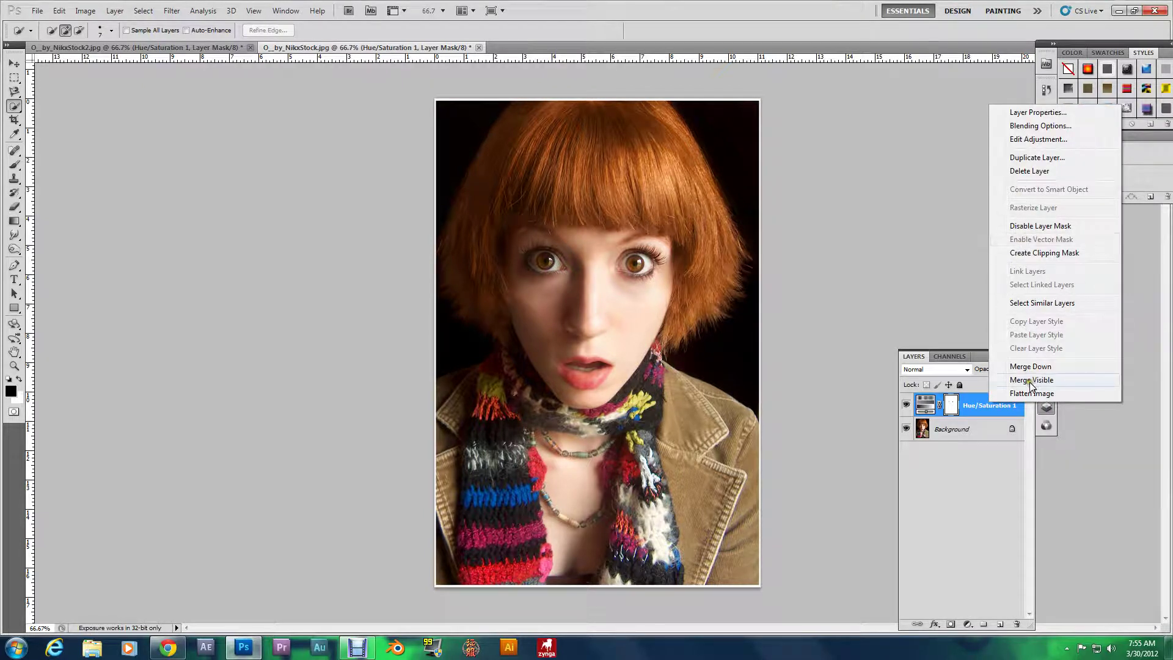
{"action": "left_click", "coordinate": [1029, 171]}
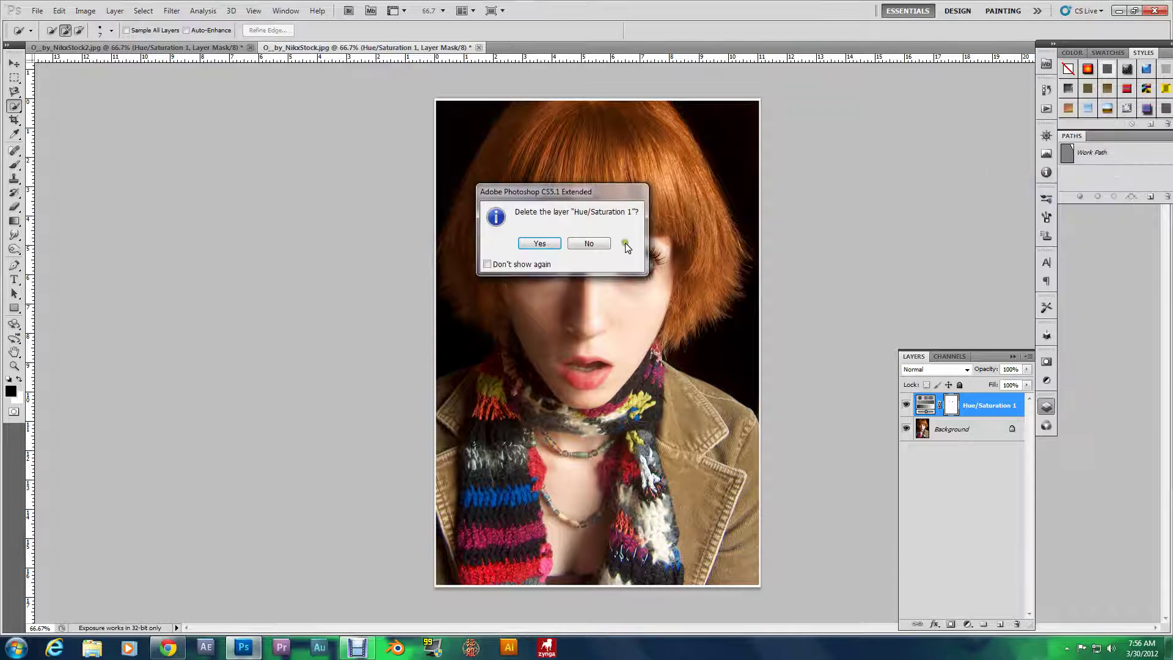
{"action": "left_click", "coordinate": [541, 243]}
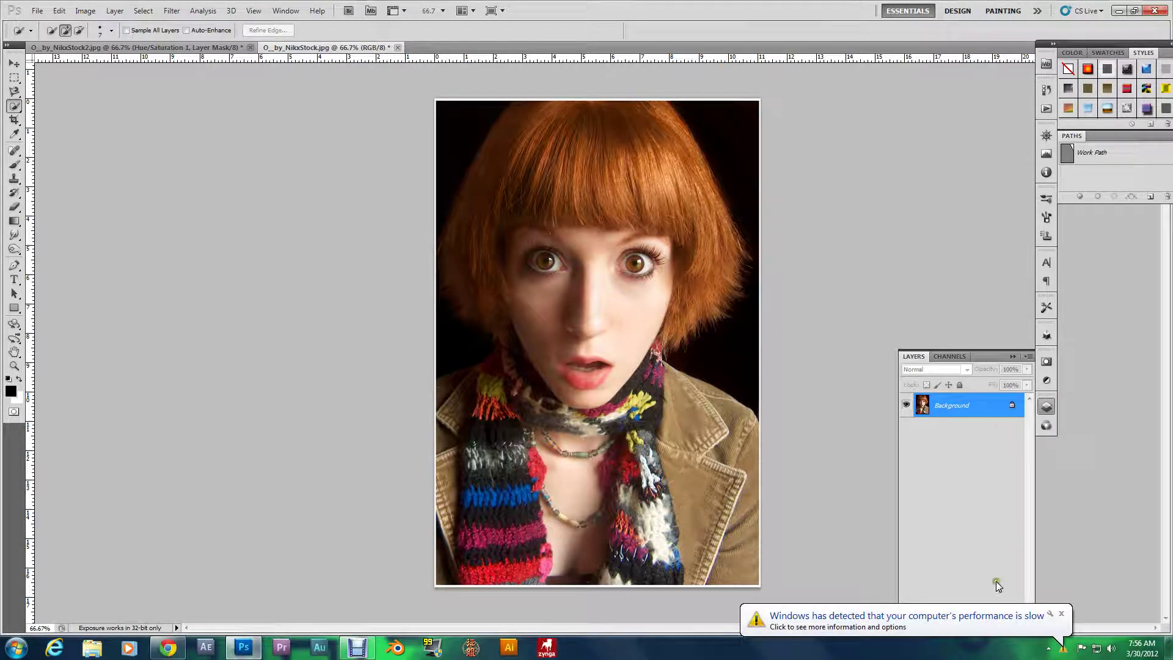
Add a Hue/Saturation adjustment layer over the whole portrait and set its saturation to -100
{"action": "left_click", "coordinate": [1061, 614]}
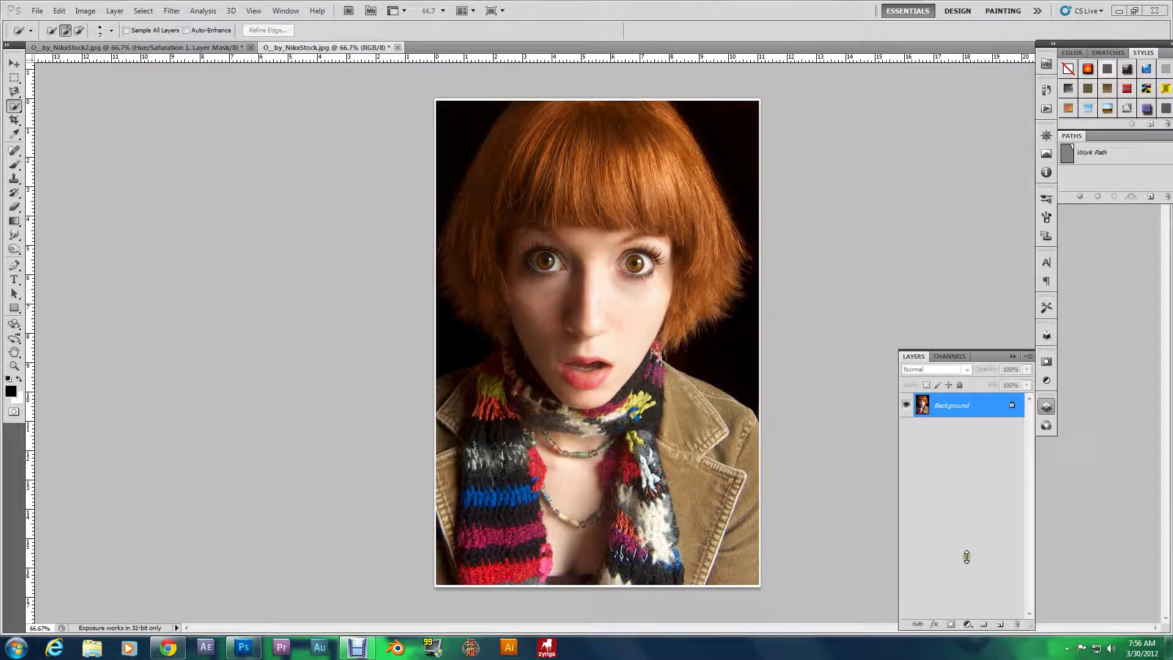
{"action": "left_click", "coordinate": [966, 623]}
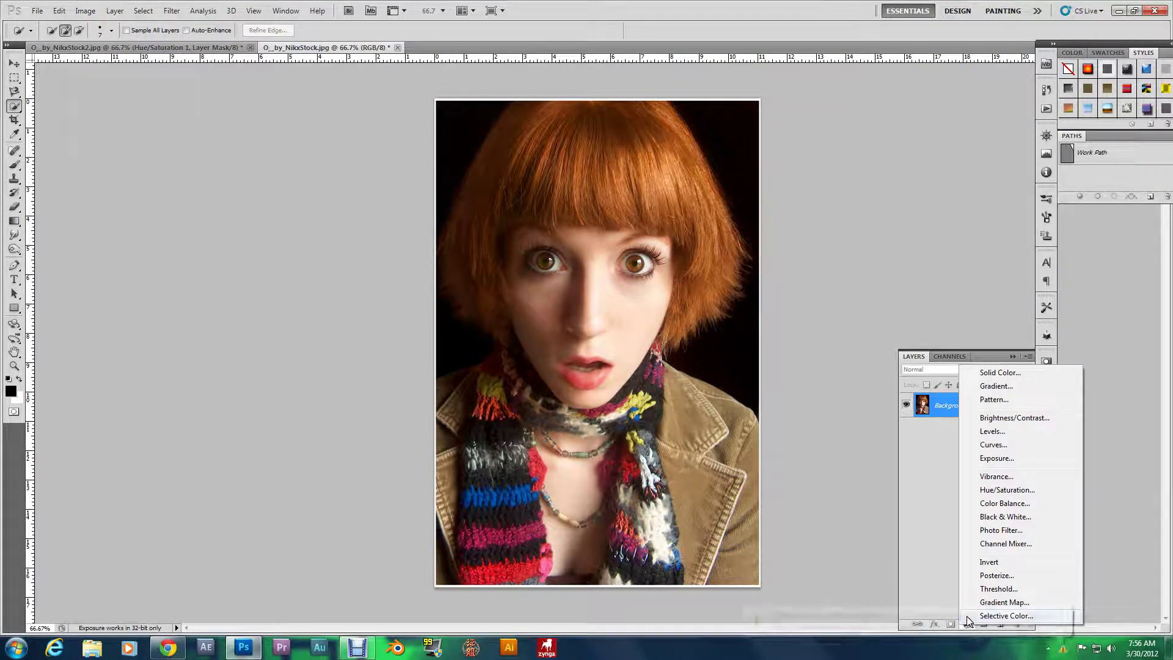
{"action": "left_click", "coordinate": [990, 491]}
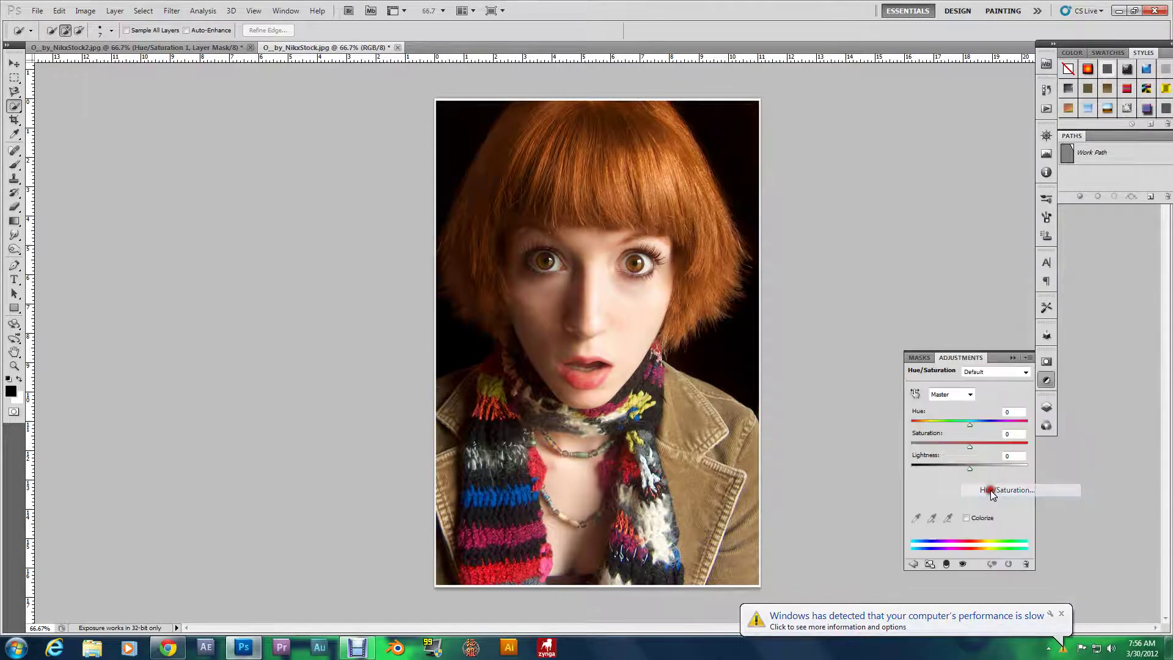
{"action": "left_click", "coordinate": [1064, 614]}
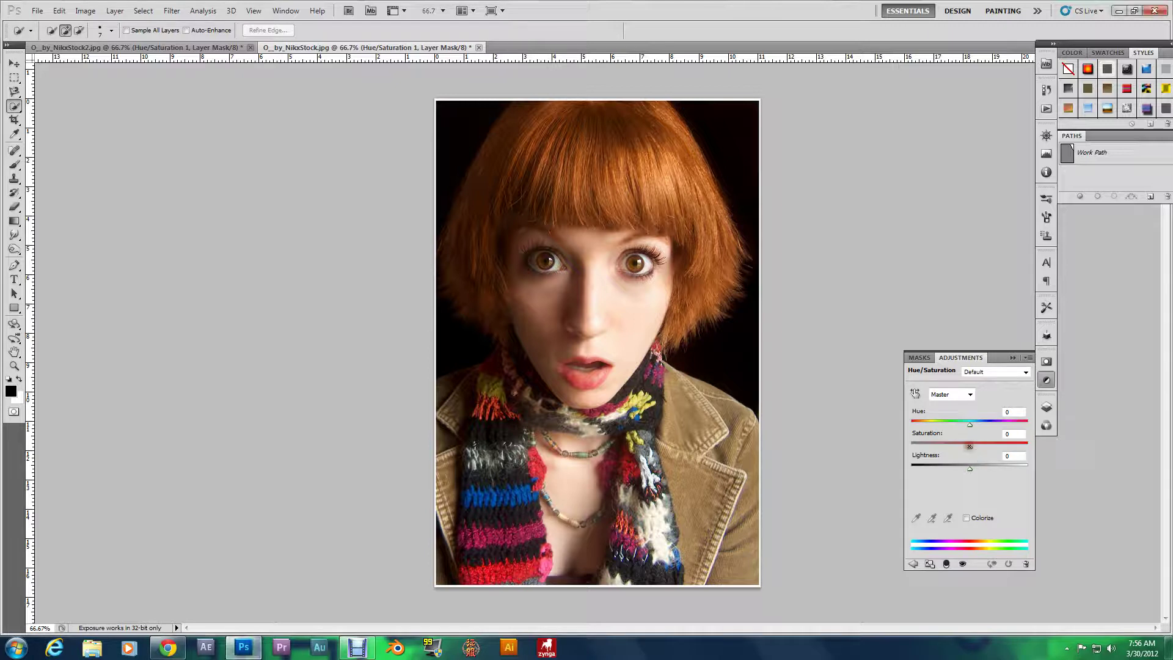
{"action": "left_click_drag", "start_coordinate": [969, 446], "coordinate": [868, 453]}
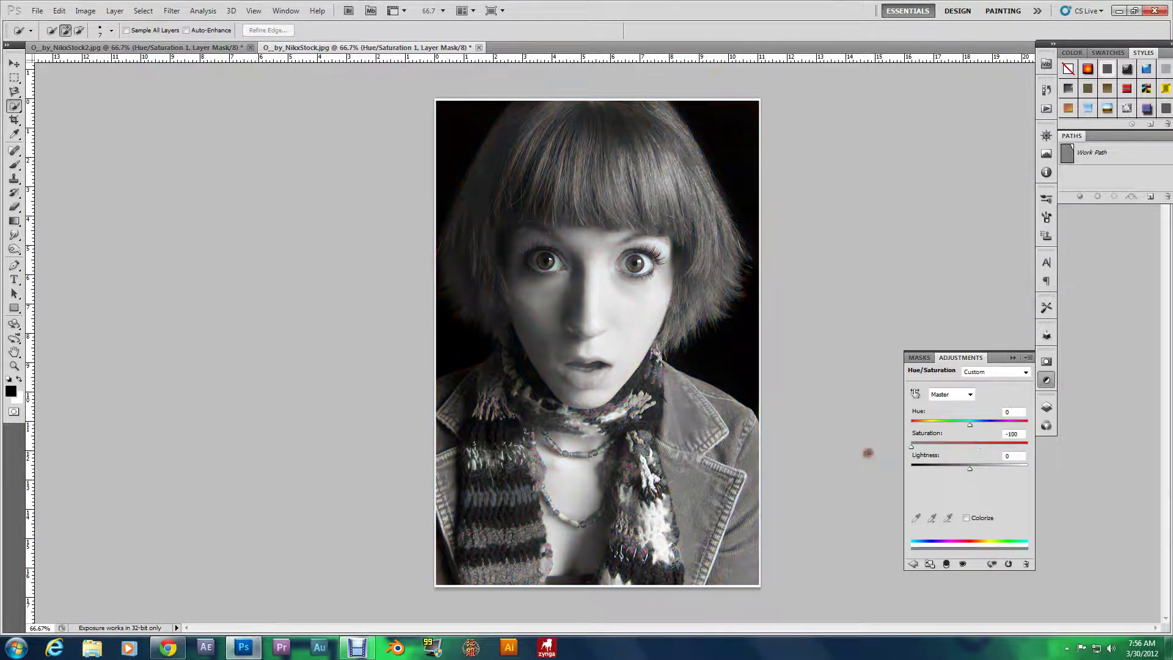
{"action": "left_click", "coordinate": [1010, 359]}
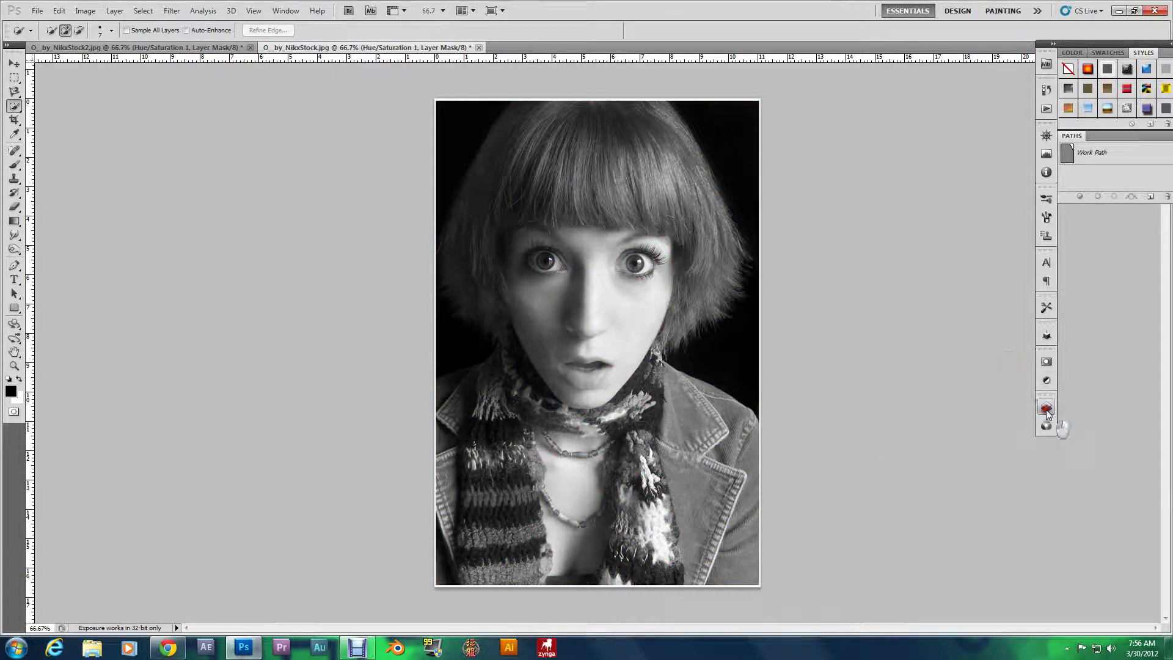
Paint black on the Hue/Saturation layer mask with the Brush tool to bring back colour in the hair and face
{"action": "left_click", "coordinate": [1047, 407]}
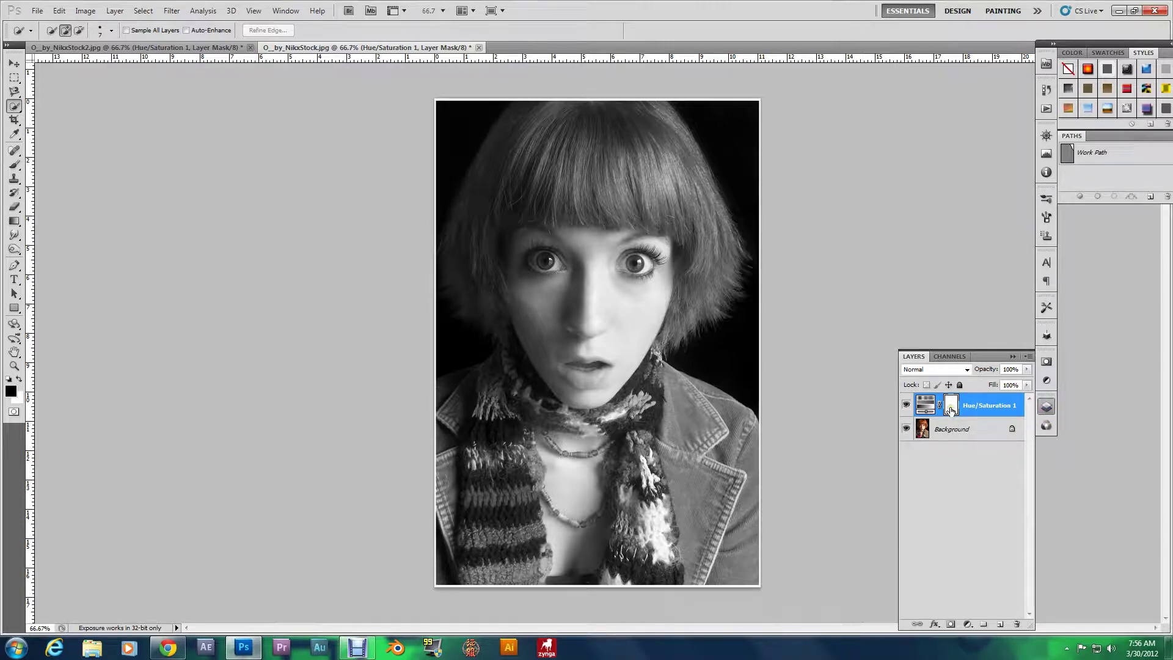
{"action": "left_click", "coordinate": [951, 409]}
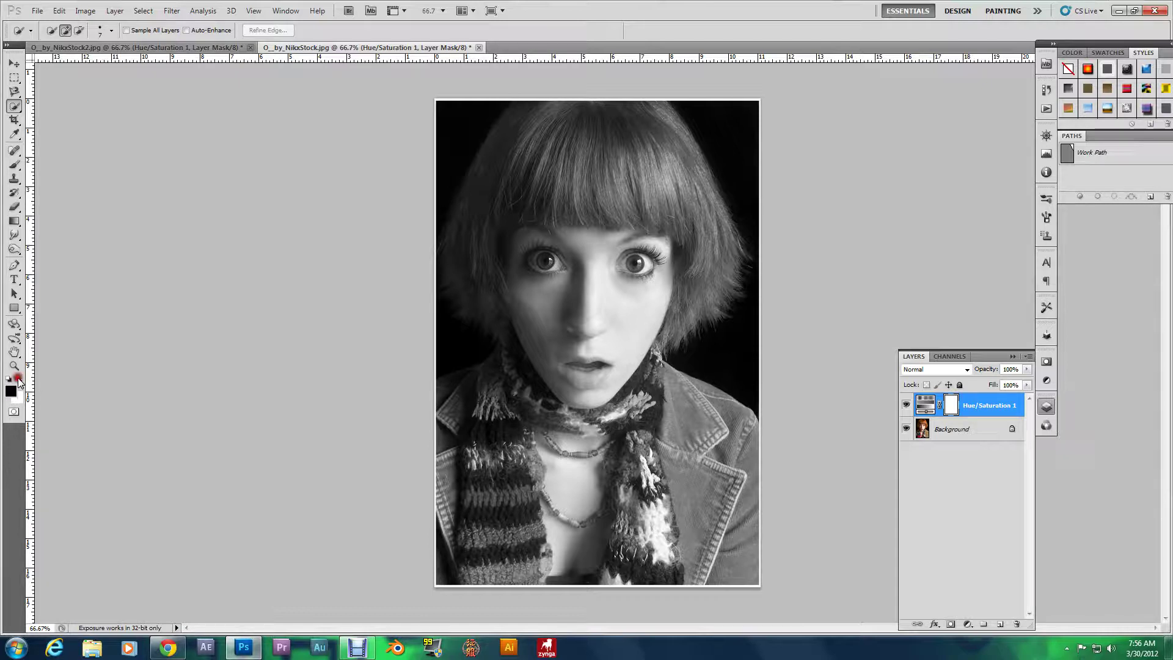
{"action": "right_click", "coordinate": [17, 169]}
{"action": "left_click", "coordinate": [46, 163]}
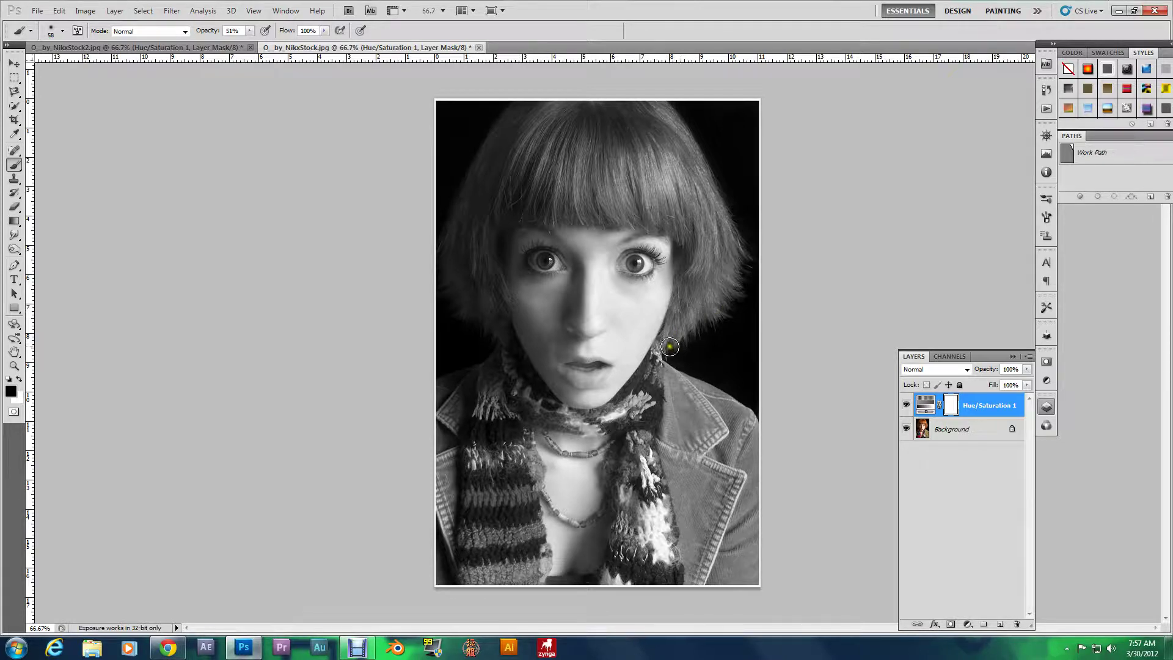
{"action": "mouse_move", "coordinate": [666, 347]}
{"action": "left_mouse_down"}
{"action": "mouse_move", "coordinate": [687, 266]}
{"action": "mouse_move", "coordinate": [681, 337]}
{"action": "mouse_move", "coordinate": [710, 233]}
{"action": "mouse_move", "coordinate": [700, 347]}
{"action": "mouse_move", "coordinate": [717, 275]}
{"action": "mouse_move", "coordinate": [722, 320]}
{"action": "mouse_move", "coordinate": [738, 328]}
{"action": "mouse_move", "coordinate": [753, 243]}
{"action": "mouse_move", "coordinate": [720, 301]}
{"action": "mouse_move", "coordinate": [730, 151]}
{"action": "mouse_move", "coordinate": [694, 277]}
{"action": "mouse_move", "coordinate": [689, 114]}
{"action": "mouse_move", "coordinate": [723, 201]}
{"action": "mouse_move", "coordinate": [699, 176]}
{"action": "mouse_move", "coordinate": [708, 228]}
{"action": "mouse_move", "coordinate": [662, 108]}
{"action": "mouse_move", "coordinate": [681, 127]}
{"action": "mouse_move", "coordinate": [558, 110]}
{"action": "mouse_move", "coordinate": [654, 105]}
{"action": "mouse_move", "coordinate": [491, 117]}
{"action": "mouse_move", "coordinate": [540, 90]}
{"action": "mouse_move", "coordinate": [474, 146]}
{"action": "mouse_move", "coordinate": [464, 174]}
{"action": "mouse_move", "coordinate": [556, 114]}
{"action": "mouse_move", "coordinate": [493, 163]}
{"action": "mouse_move", "coordinate": [601, 103]}
{"action": "mouse_move", "coordinate": [513, 157]}
{"action": "mouse_move", "coordinate": [684, 173]}
{"action": "mouse_move", "coordinate": [593, 147]}
{"action": "mouse_move", "coordinate": [501, 173]}
{"action": "mouse_move", "coordinate": [572, 174]}
{"action": "mouse_move", "coordinate": [674, 116]}
{"action": "mouse_move", "coordinate": [604, 143]}
{"action": "mouse_move", "coordinate": [651, 146]}
{"action": "mouse_move", "coordinate": [668, 182]}
{"action": "mouse_move", "coordinate": [570, 313]}
{"action": "mouse_move", "coordinate": [657, 298]}
{"action": "mouse_move", "coordinate": [542, 384]}
{"action": "mouse_move", "coordinate": [643, 230]}
{"action": "mouse_move", "coordinate": [581, 302]}
{"action": "mouse_move", "coordinate": [579, 358]}
{"action": "mouse_move", "coordinate": [655, 254]}
{"action": "mouse_move", "coordinate": [597, 360]}
{"action": "mouse_move", "coordinate": [607, 264]}
{"action": "mouse_move", "coordinate": [575, 385]}
{"action": "mouse_move", "coordinate": [596, 309]}
{"action": "left_mouse_up"}
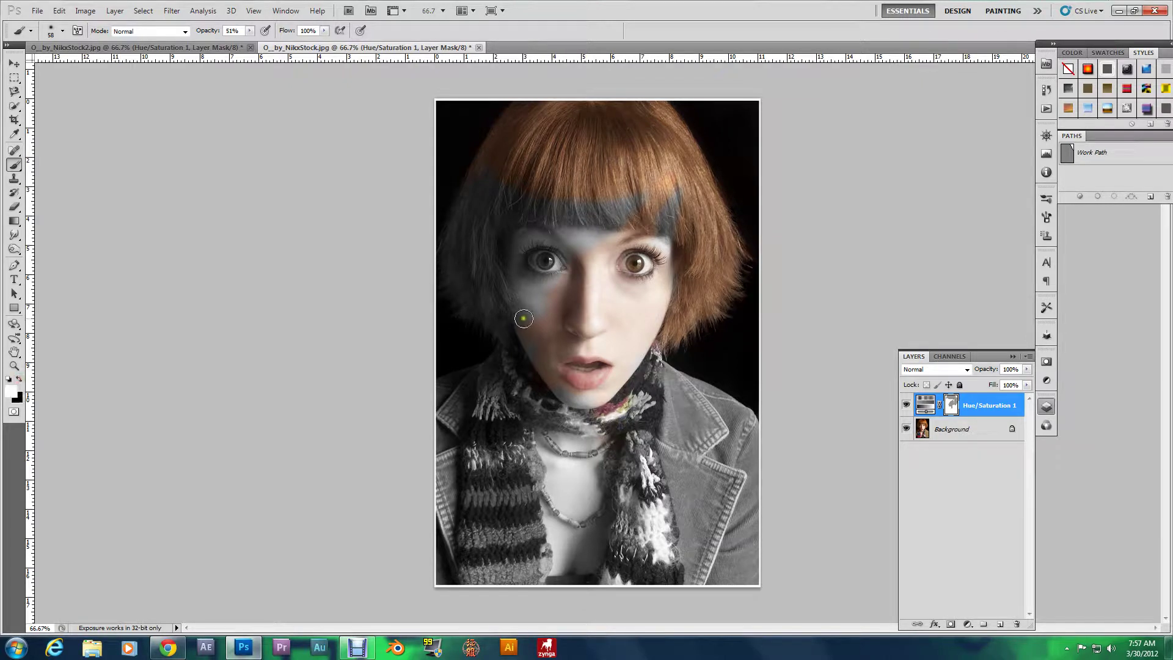
Paint the layer mask white over the face and hair, raising the brush opacity to 100%, to return them to grayscale
{"action": "mouse_move", "coordinate": [532, 293]}
{"action": "left_mouse_down"}
{"action": "mouse_move", "coordinate": [530, 414]}
{"action": "mouse_move", "coordinate": [542, 281]}
{"action": "mouse_move", "coordinate": [540, 362]}
{"action": "mouse_move", "coordinate": [545, 334]}
{"action": "left_mouse_up"}
{"action": "left_click", "coordinate": [250, 30]}
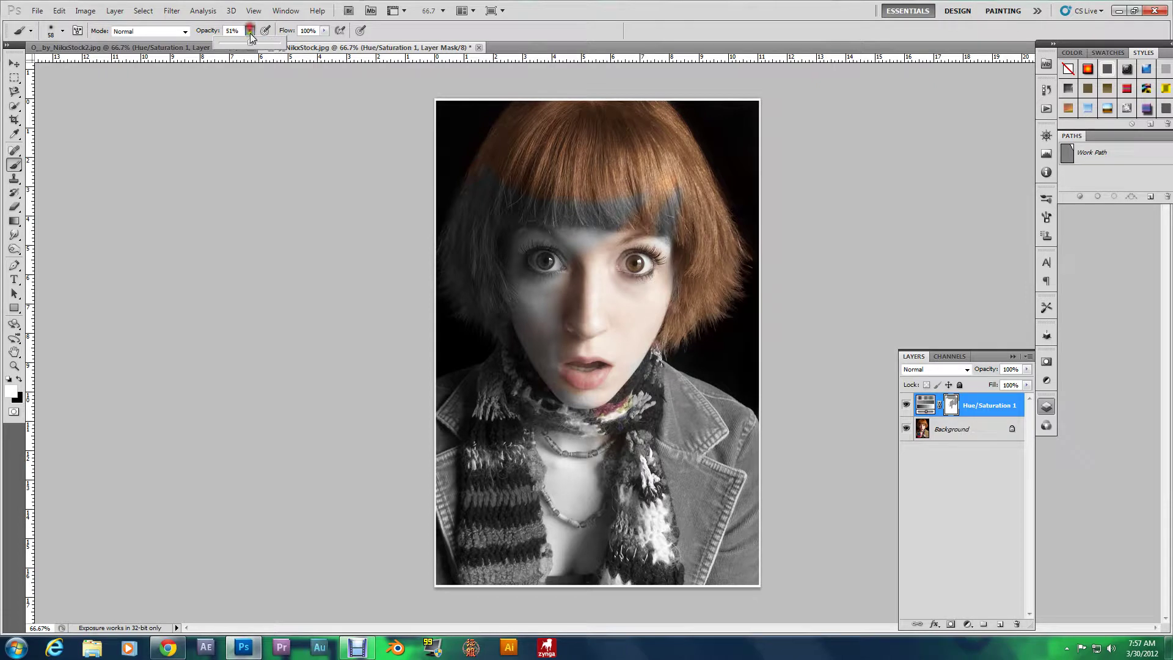
{"action": "mouse_move", "coordinate": [539, 333]}
{"action": "left_mouse_down"}
{"action": "mouse_move", "coordinate": [538, 303]}
{"action": "mouse_move", "coordinate": [562, 406]}
{"action": "mouse_move", "coordinate": [592, 266]}
{"action": "mouse_move", "coordinate": [592, 402]}
{"action": "mouse_move", "coordinate": [616, 295]}
{"action": "mouse_move", "coordinate": [644, 279]}
{"action": "mouse_move", "coordinate": [622, 338]}
{"action": "mouse_move", "coordinate": [630, 239]}
{"action": "mouse_move", "coordinate": [604, 281]}
{"action": "mouse_move", "coordinate": [639, 245]}
{"action": "mouse_move", "coordinate": [666, 250]}
{"action": "mouse_move", "coordinate": [602, 245]}
{"action": "mouse_move", "coordinate": [578, 274]}
{"action": "mouse_move", "coordinate": [571, 267]}
{"action": "mouse_move", "coordinate": [558, 302]}
{"action": "mouse_move", "coordinate": [573, 242]}
{"action": "mouse_move", "coordinate": [582, 309]}
{"action": "mouse_move", "coordinate": [658, 298]}
{"action": "mouse_move", "coordinate": [648, 256]}
{"action": "mouse_move", "coordinate": [635, 344]}
{"action": "mouse_move", "coordinate": [671, 285]}
{"action": "mouse_move", "coordinate": [643, 345]}
{"action": "mouse_move", "coordinate": [652, 284]}
{"action": "mouse_move", "coordinate": [639, 237]}
{"action": "mouse_move", "coordinate": [623, 242]}
{"action": "mouse_move", "coordinate": [667, 234]}
{"action": "mouse_move", "coordinate": [729, 174]}
{"action": "mouse_move", "coordinate": [696, 161]}
{"action": "mouse_move", "coordinate": [684, 225]}
{"action": "mouse_move", "coordinate": [643, 239]}
{"action": "mouse_move", "coordinate": [711, 186]}
{"action": "mouse_move", "coordinate": [719, 165]}
{"action": "mouse_move", "coordinate": [685, 294]}
{"action": "mouse_move", "coordinate": [736, 267]}
{"action": "mouse_move", "coordinate": [732, 207]}
{"action": "mouse_move", "coordinate": [717, 282]}
{"action": "mouse_move", "coordinate": [745, 270]}
{"action": "left_mouse_up"}
{"action": "mouse_move", "coordinate": [727, 311]}
{"action": "left_mouse_down"}
{"action": "mouse_move", "coordinate": [702, 276]}
{"action": "mouse_move", "coordinate": [672, 311]}
{"action": "mouse_move", "coordinate": [672, 339]}
{"action": "mouse_move", "coordinate": [700, 263]}
{"action": "mouse_move", "coordinate": [669, 333]}
{"action": "mouse_move", "coordinate": [709, 327]}
{"action": "mouse_move", "coordinate": [662, 344]}
{"action": "mouse_move", "coordinate": [665, 354]}
{"action": "mouse_move", "coordinate": [679, 248]}
{"action": "left_mouse_up"}
{"action": "mouse_move", "coordinate": [699, 129]}
{"action": "left_mouse_down"}
{"action": "mouse_move", "coordinate": [591, 193]}
{"action": "mouse_move", "coordinate": [673, 175]}
{"action": "mouse_move", "coordinate": [658, 165]}
{"action": "mouse_move", "coordinate": [677, 149]}
{"action": "mouse_move", "coordinate": [568, 188]}
{"action": "mouse_move", "coordinate": [623, 198]}
{"action": "mouse_move", "coordinate": [686, 173]}
{"action": "mouse_move", "coordinate": [612, 149]}
{"action": "mouse_move", "coordinate": [531, 187]}
{"action": "mouse_move", "coordinate": [574, 186]}
{"action": "mouse_move", "coordinate": [587, 203]}
{"action": "mouse_move", "coordinate": [635, 189]}
{"action": "mouse_move", "coordinate": [608, 201]}
{"action": "mouse_move", "coordinate": [551, 192]}
{"action": "mouse_move", "coordinate": [631, 160]}
{"action": "mouse_move", "coordinate": [517, 165]}
{"action": "mouse_move", "coordinate": [486, 183]}
{"action": "mouse_move", "coordinate": [507, 182]}
{"action": "mouse_move", "coordinate": [483, 184]}
{"action": "mouse_move", "coordinate": [561, 188]}
{"action": "mouse_move", "coordinate": [486, 136]}
{"action": "mouse_move", "coordinate": [456, 178]}
{"action": "mouse_move", "coordinate": [492, 181]}
{"action": "mouse_move", "coordinate": [539, 152]}
{"action": "mouse_move", "coordinate": [553, 92]}
{"action": "mouse_move", "coordinate": [505, 128]}
{"action": "mouse_move", "coordinate": [591, 106]}
{"action": "mouse_move", "coordinate": [588, 80]}
{"action": "mouse_move", "coordinate": [516, 139]}
{"action": "left_mouse_up"}
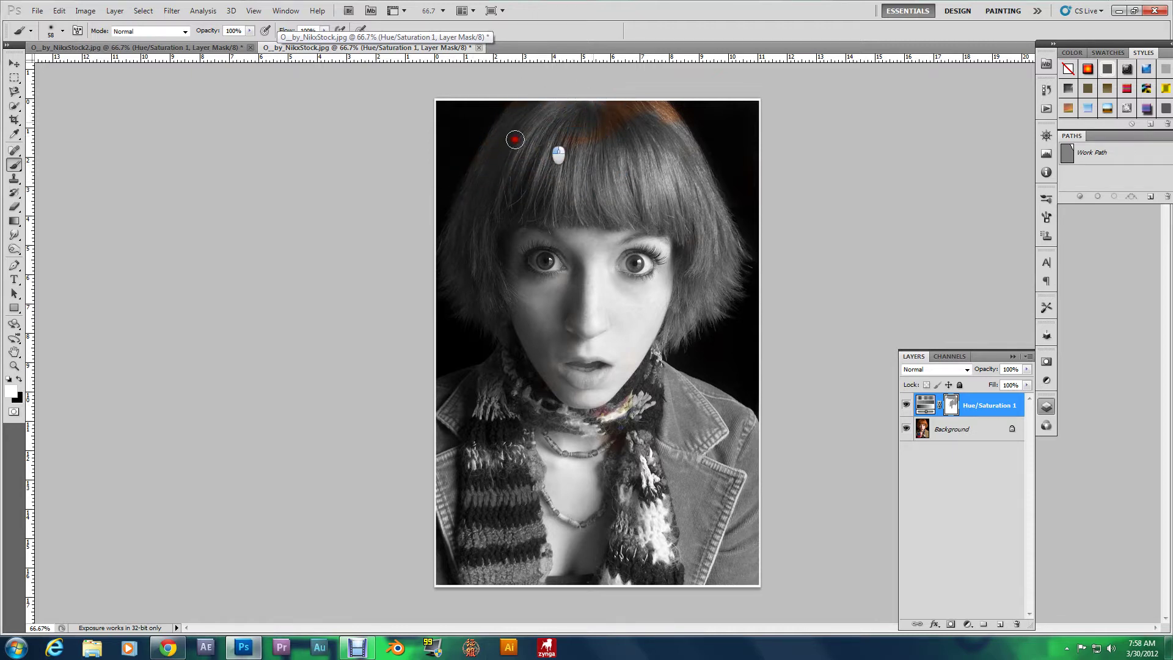